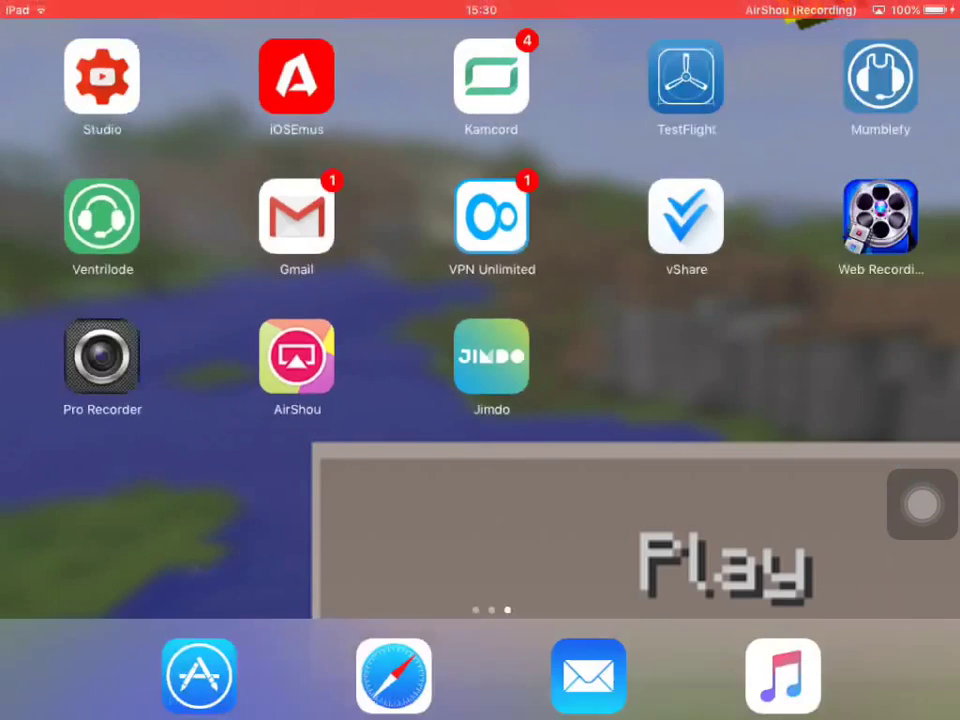
- Flip back and forth through the iPad home screen pages, ending on the recording-apps page
left_click_drag(200, 300, 700, 300)
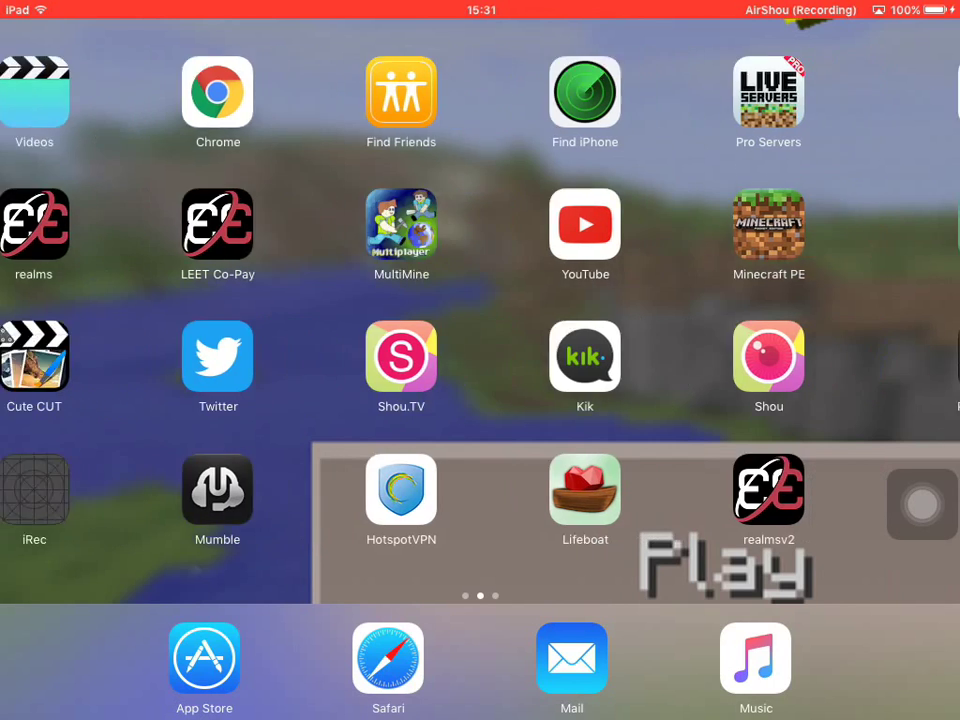
mouse_move(700, 300)
left_mouse_down()
mouse_move(200, 300)
mouse_move(700, 300)
left_mouse_up()
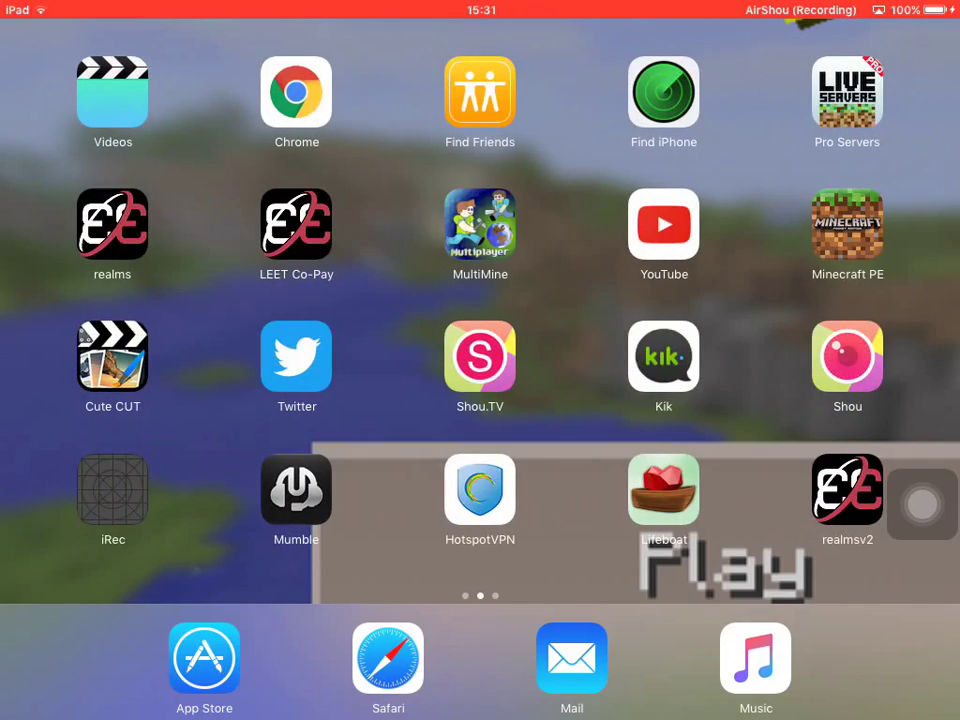
mouse_move(200, 300)
left_mouse_down()
mouse_move(700, 300)
mouse_move(200, 300)
left_mouse_up()
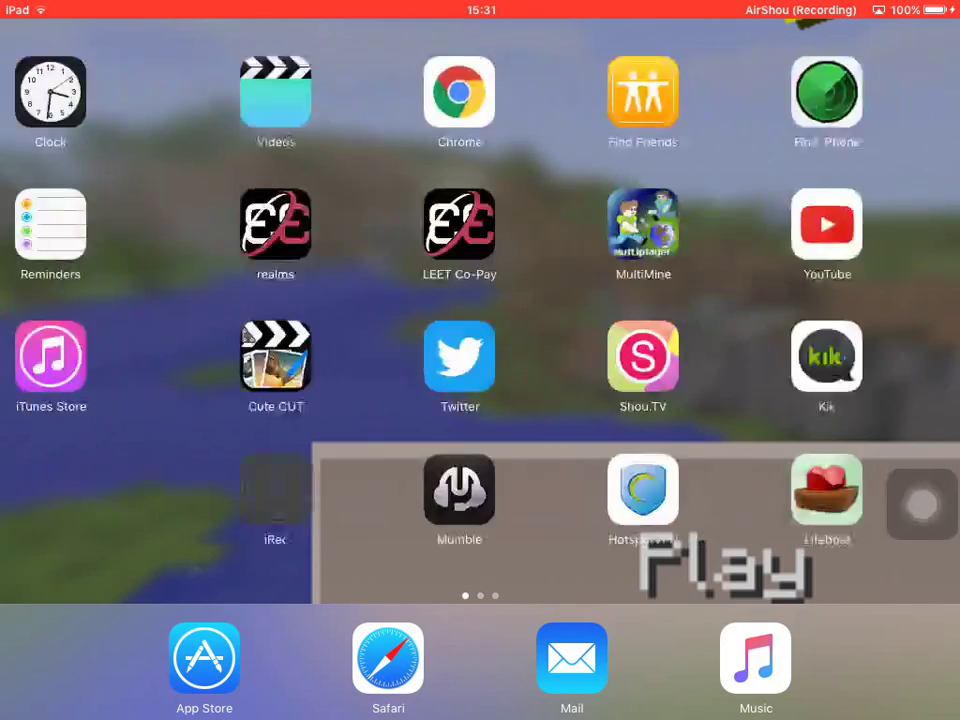
left_click_drag(300, 300, 600, 300)
left_click_drag(700, 300, 200, 300)
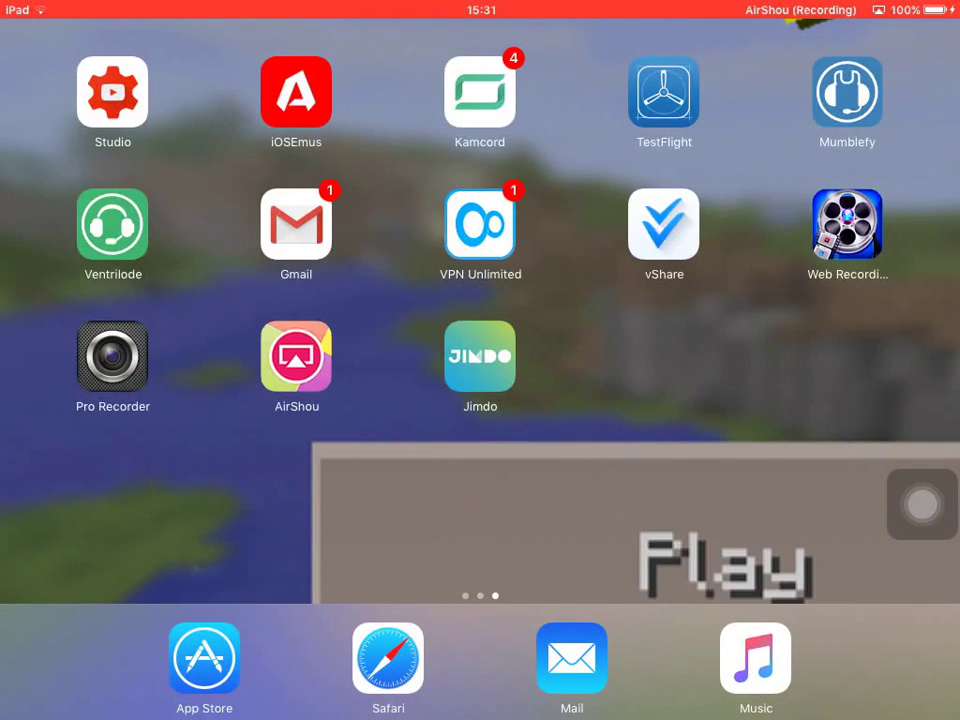
left_click(296, 356)
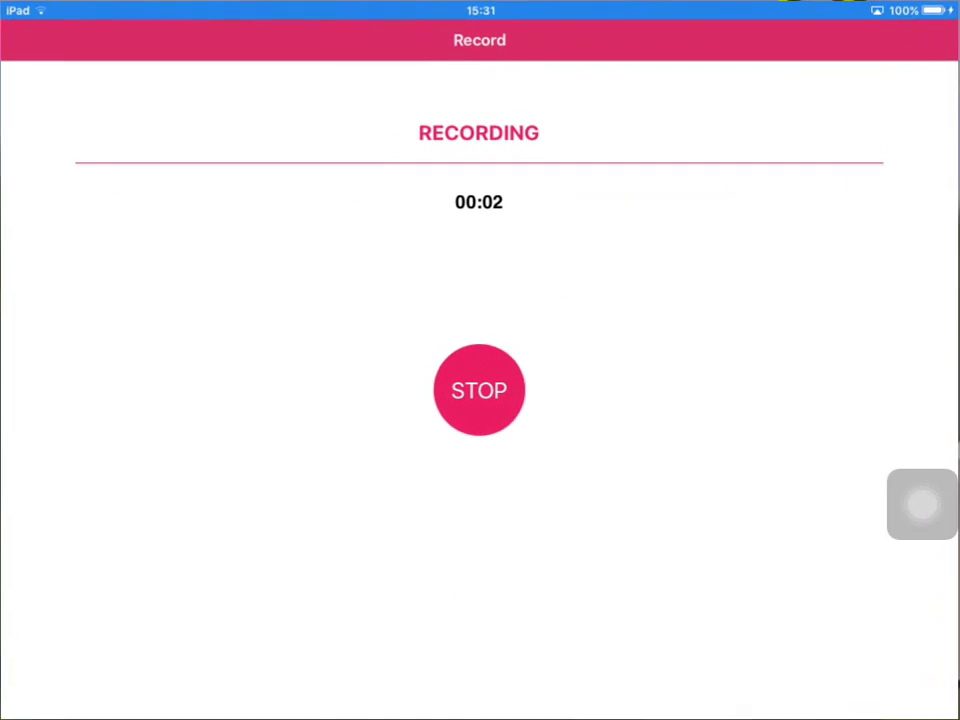